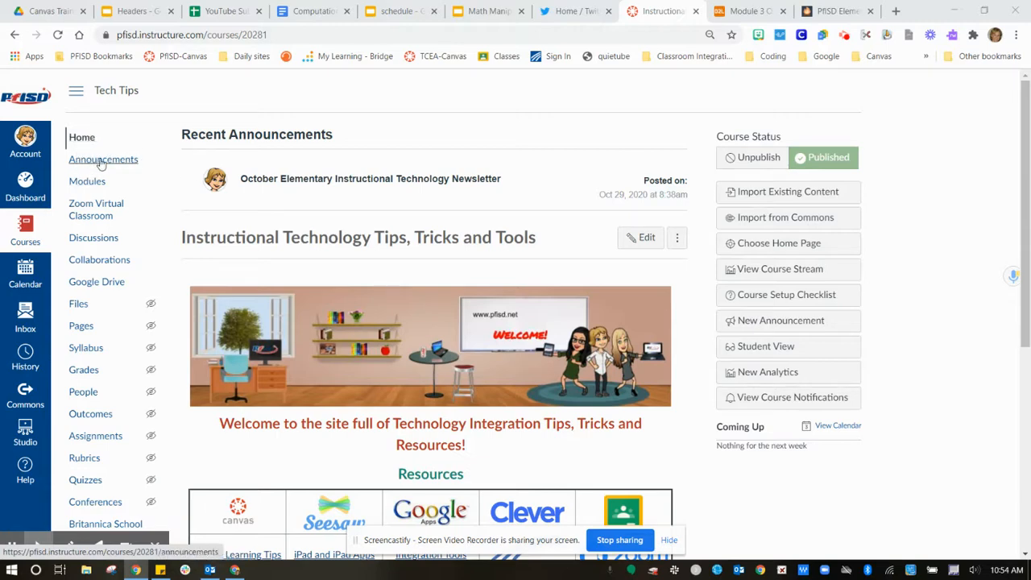
# Start a new course announcement titled "November News" with the body text "Be sure to check out the November Technology Newsletter!".
pyautogui.click(102, 161)
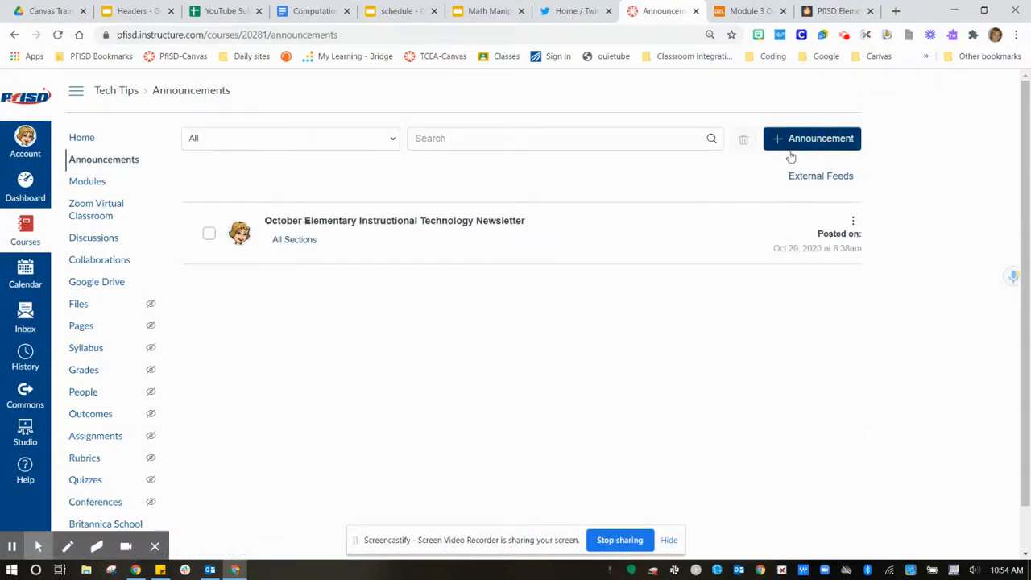
pyautogui.click(816, 141)
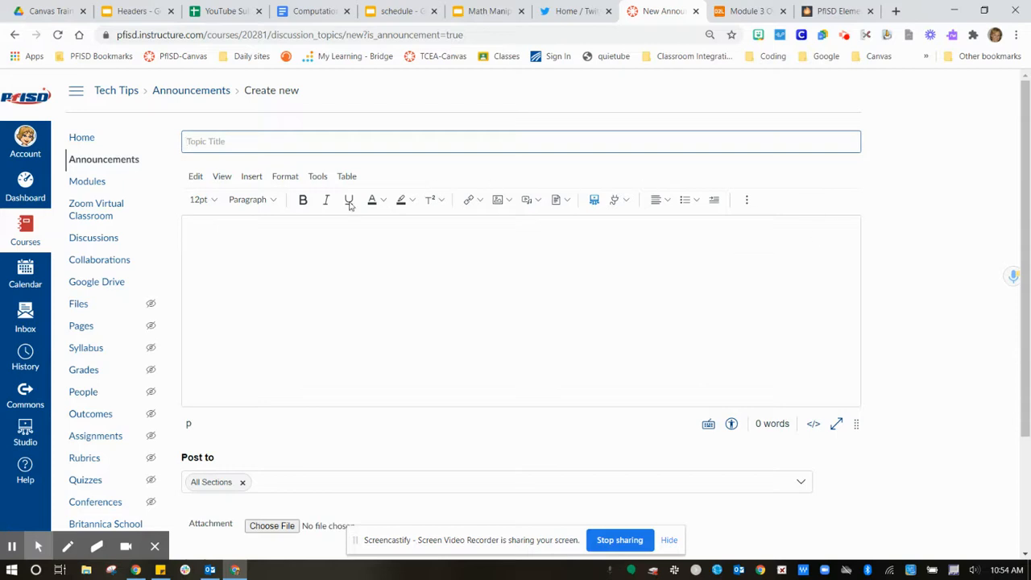
pyautogui.click(375, 145)
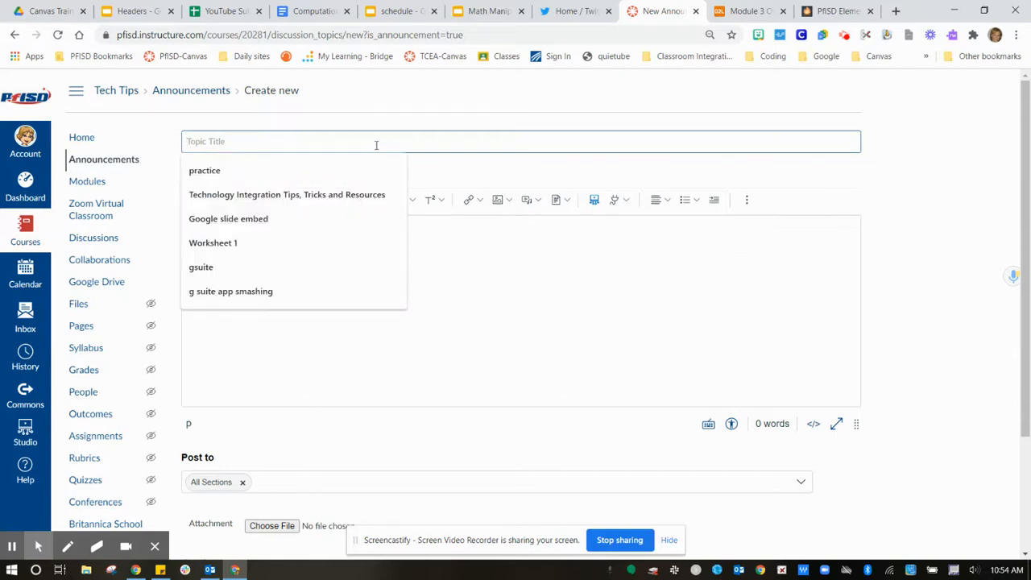
pyautogui.write('November ')
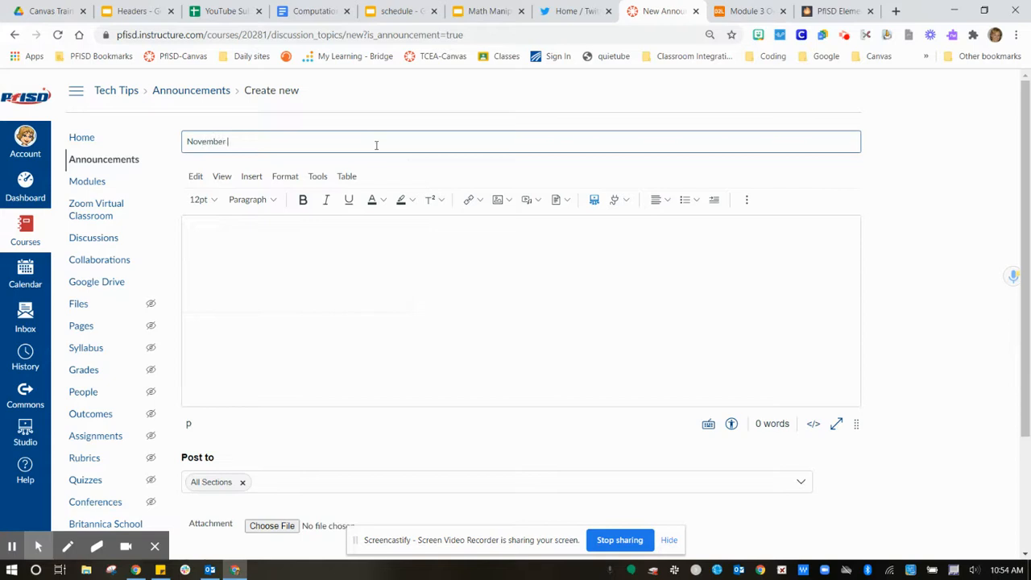
pyautogui.write('News')
pyautogui.click(213, 235)
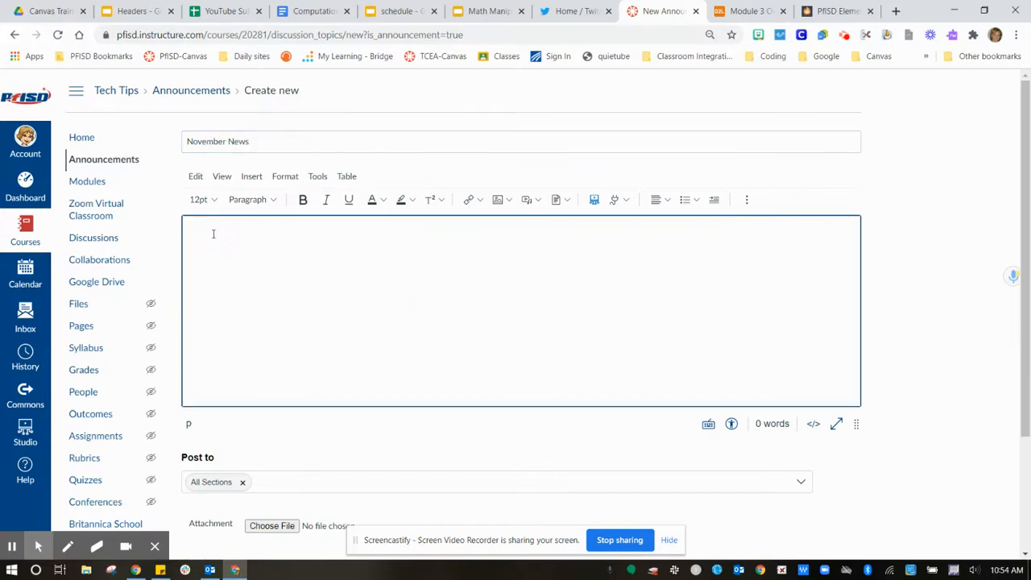
pyautogui.write('Be sure to check out the November Technology Newsletter!')
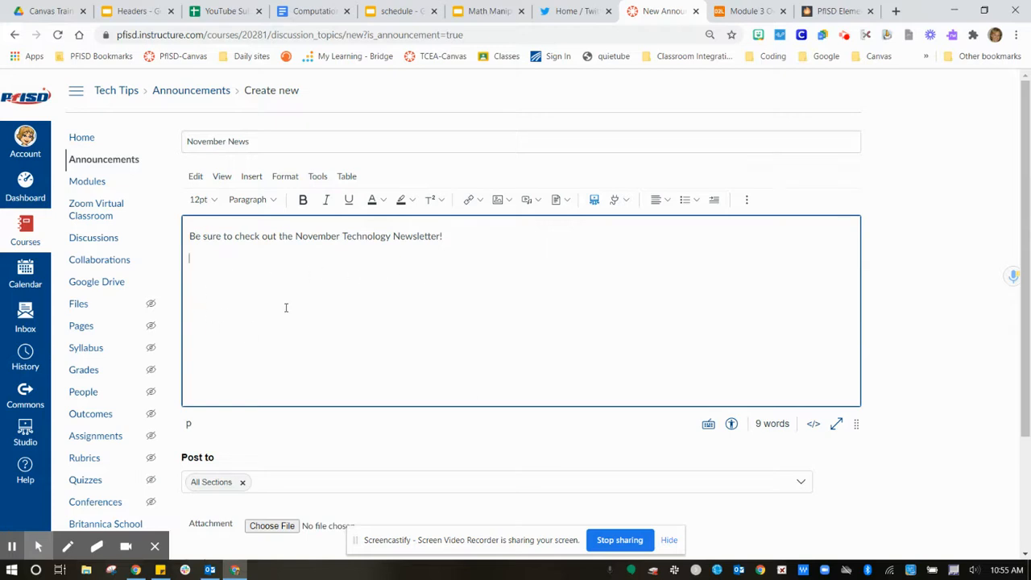
# Embed the newsletter slides file from Google Drive (LTI 1.3) below the announcement's intro sentence.
pyautogui.click(619, 205)
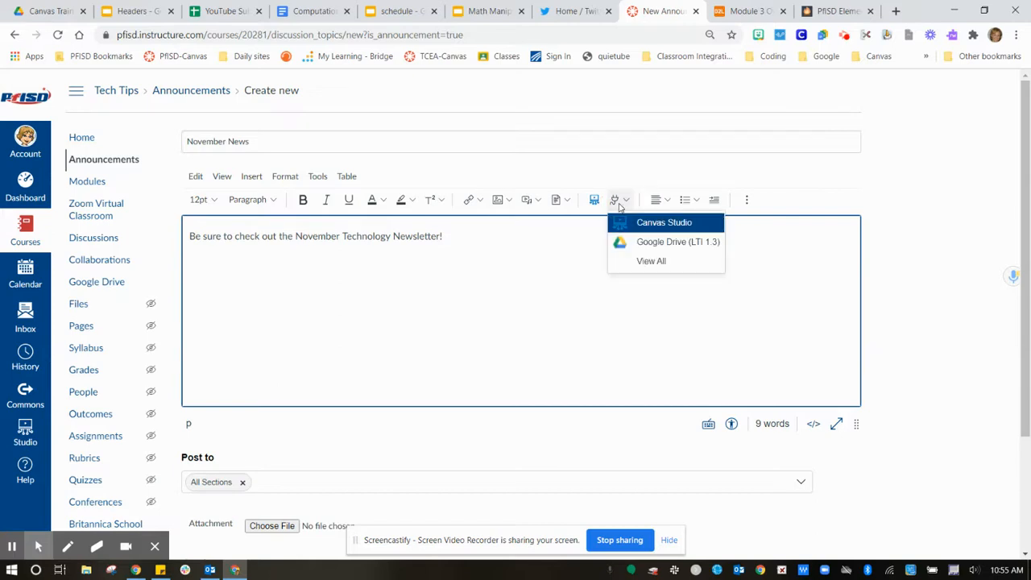
pyautogui.click(651, 261)
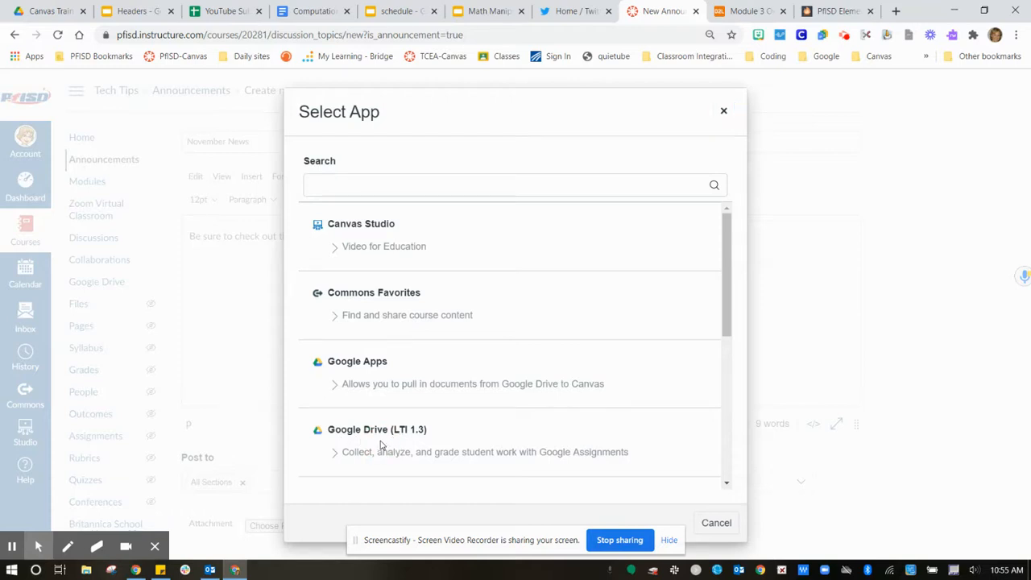
pyautogui.moveTo(728, 323); pyautogui.dragTo(728, 344)
pyautogui.click(358, 401)
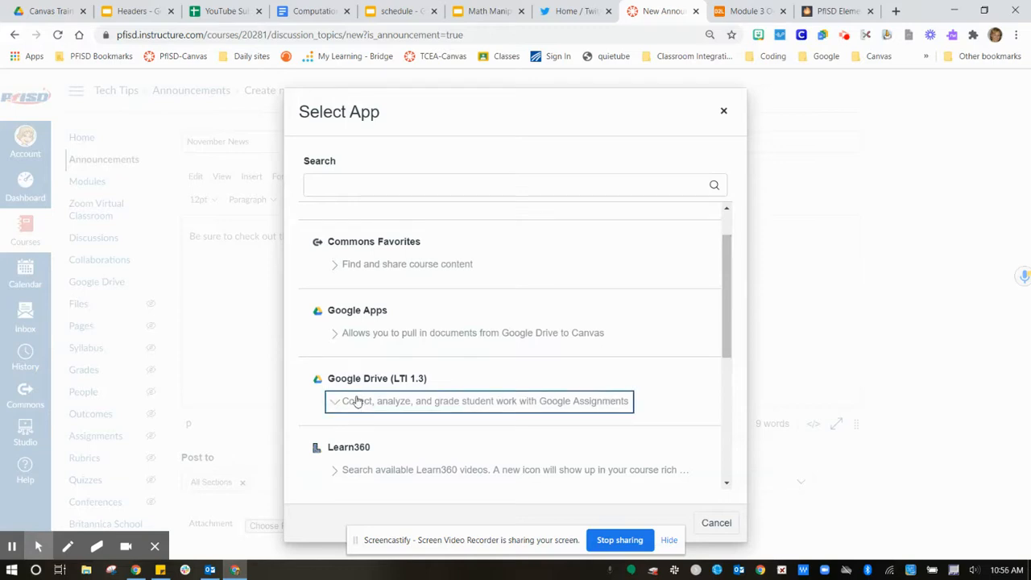
pyautogui.click(357, 378)
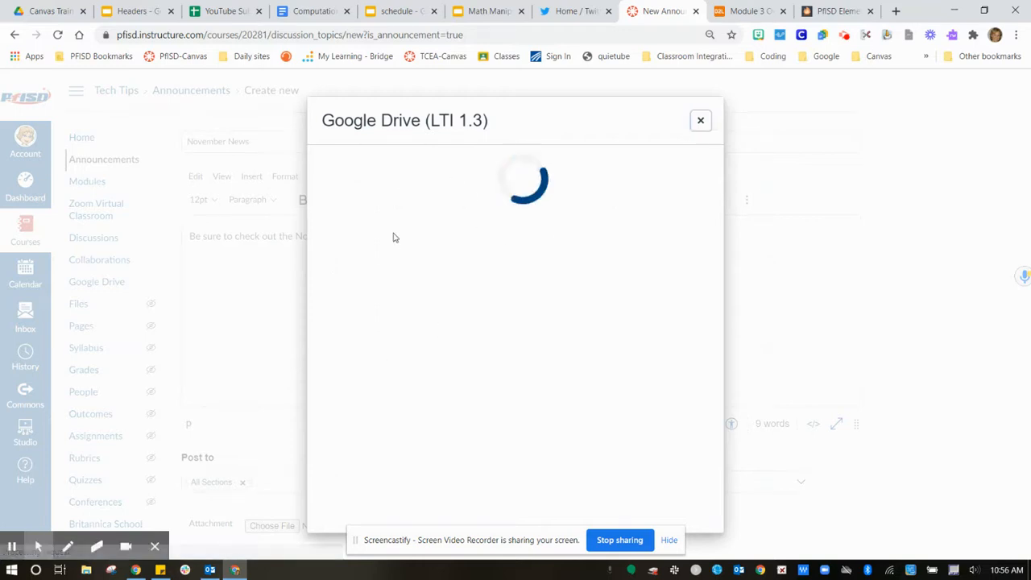
pyautogui.click(567, 367)
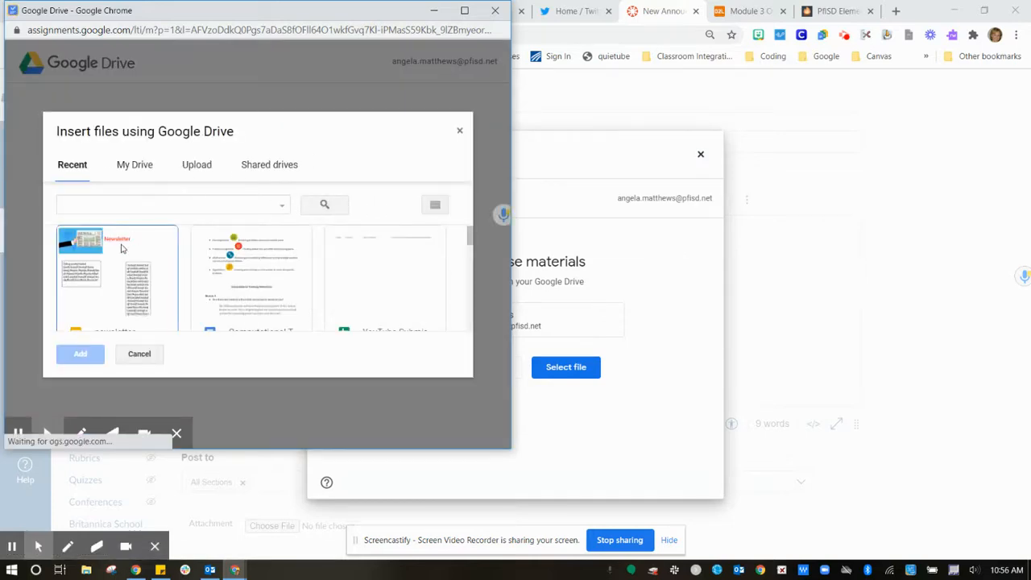
pyautogui.click(103, 266)
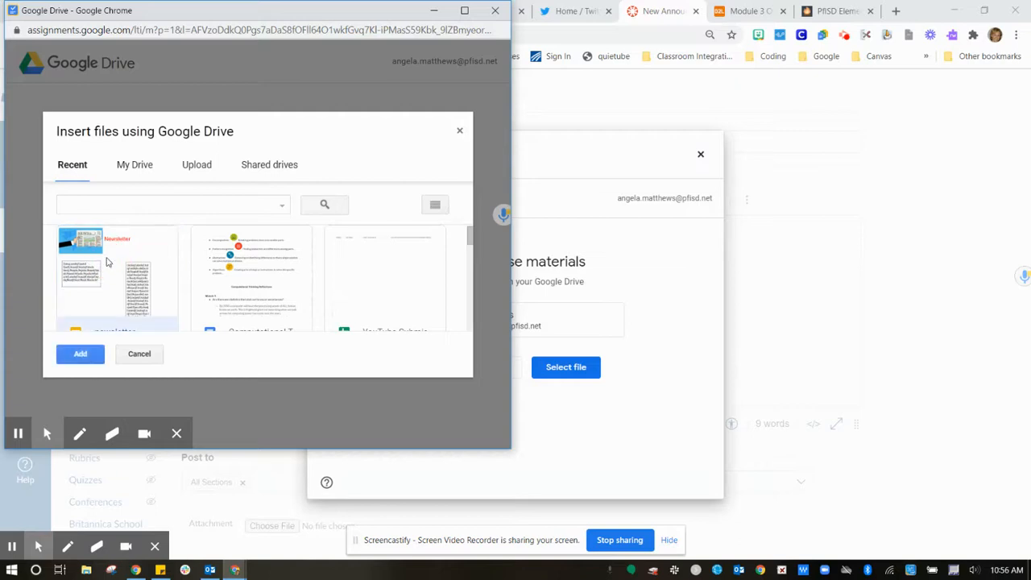
pyautogui.click(92, 359)
pyautogui.click(355, 282)
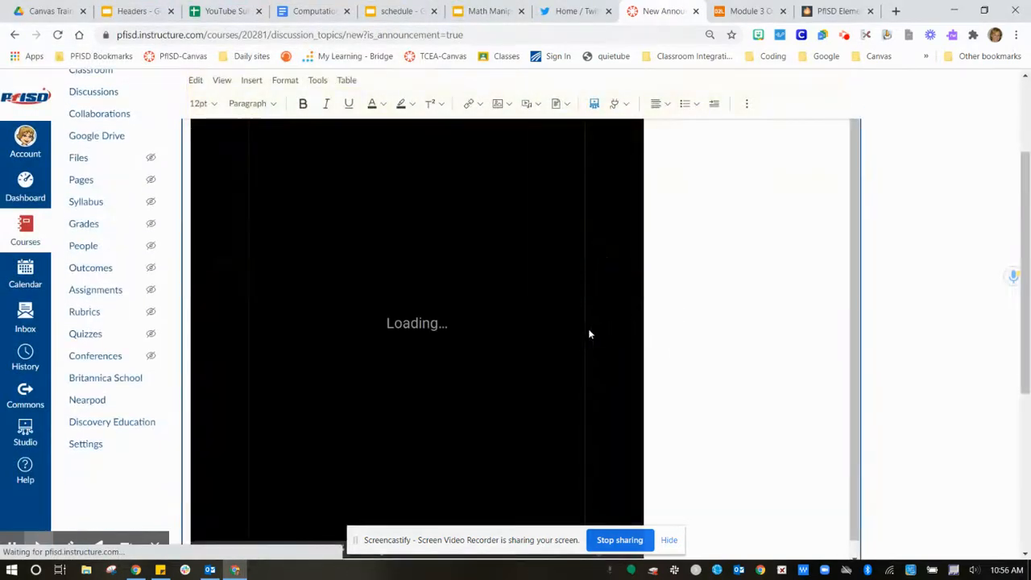
# Add two blank lines between the intro sentence and the embedded slides newsletter.
pyautogui.moveTo(858, 260); pyautogui.dragTo(855, 204)
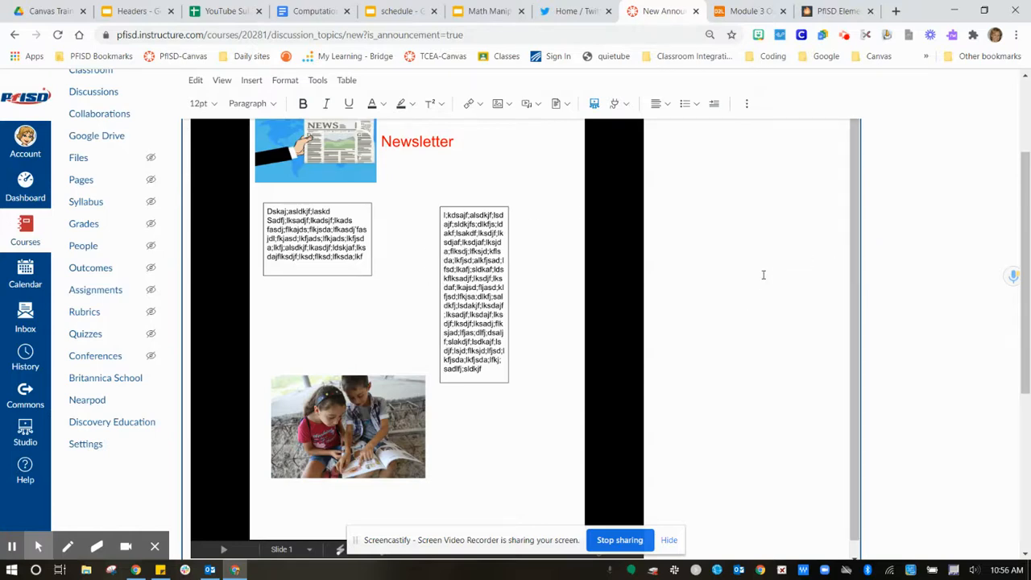
pyautogui.scroll(2, 764, 274)
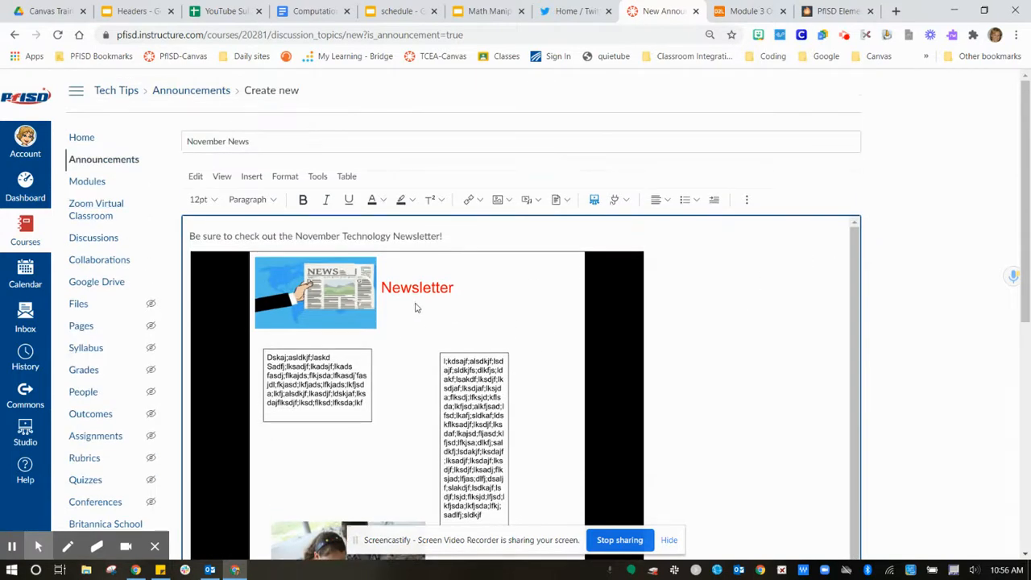
pyautogui.click(859, 270)
pyautogui.moveTo(860, 270); pyautogui.dragTo(859, 285)
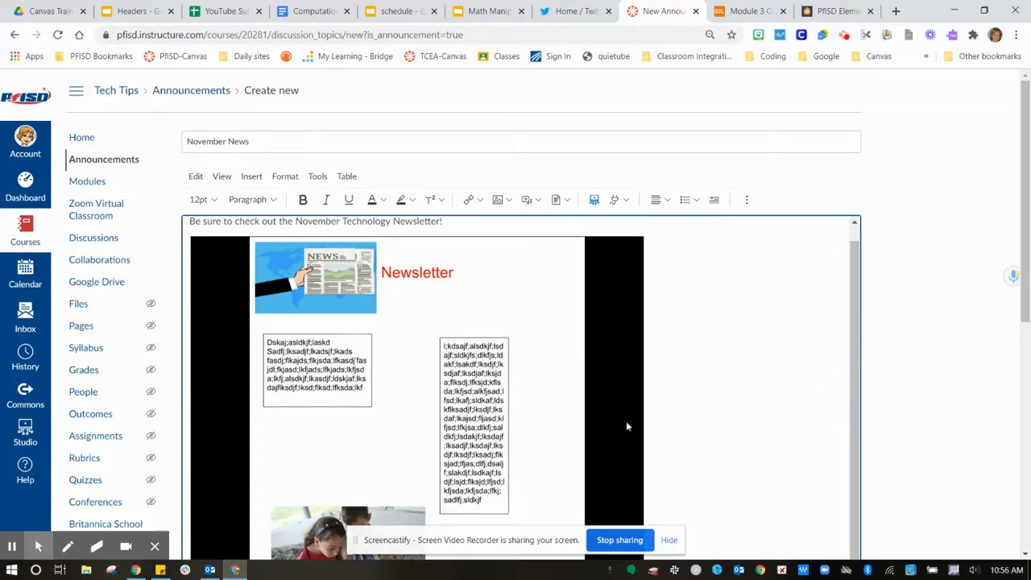
pyautogui.click(678, 376)
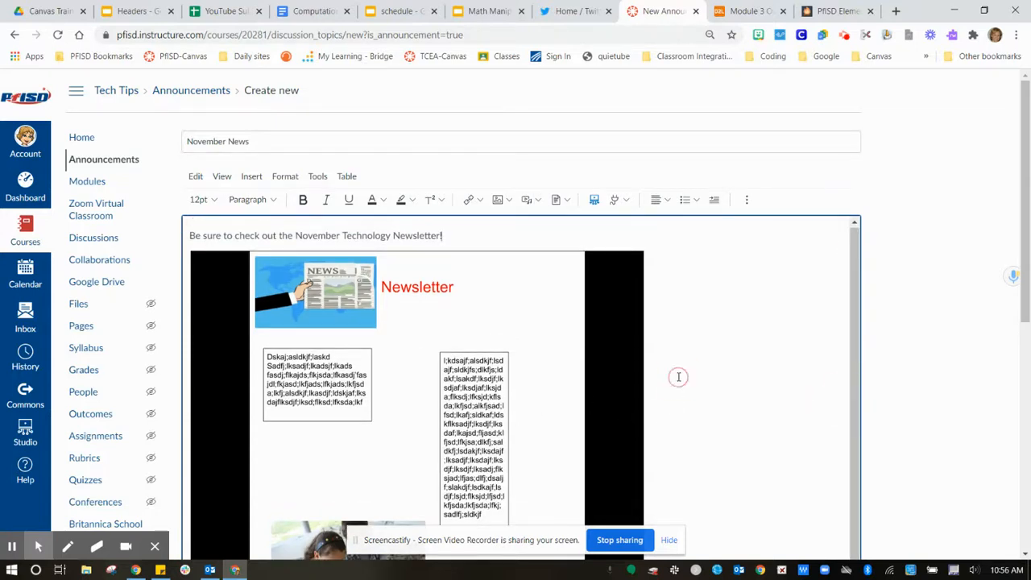
pyautogui.press('Return')
pyautogui.press('Return')
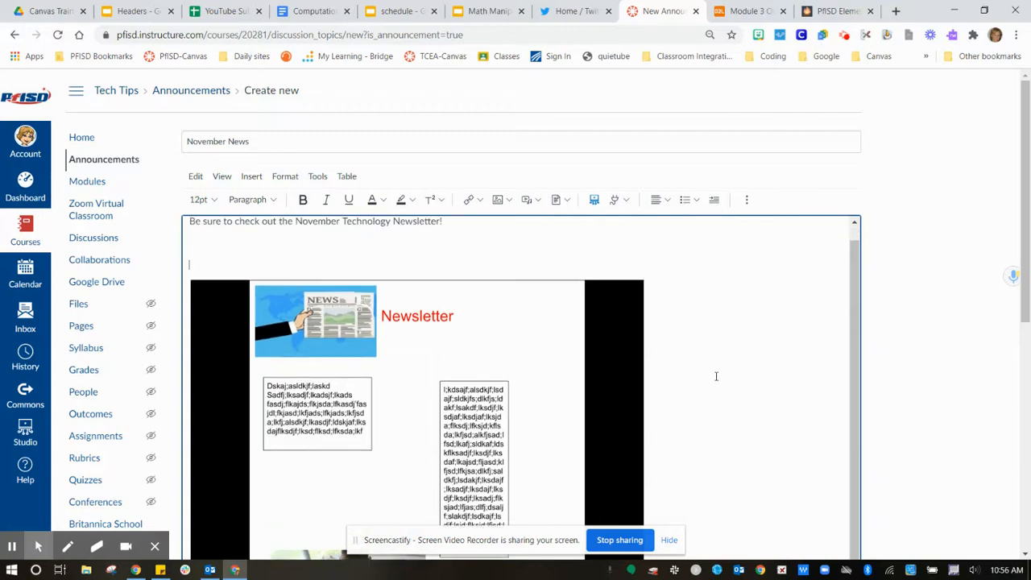
pyautogui.click(198, 242)
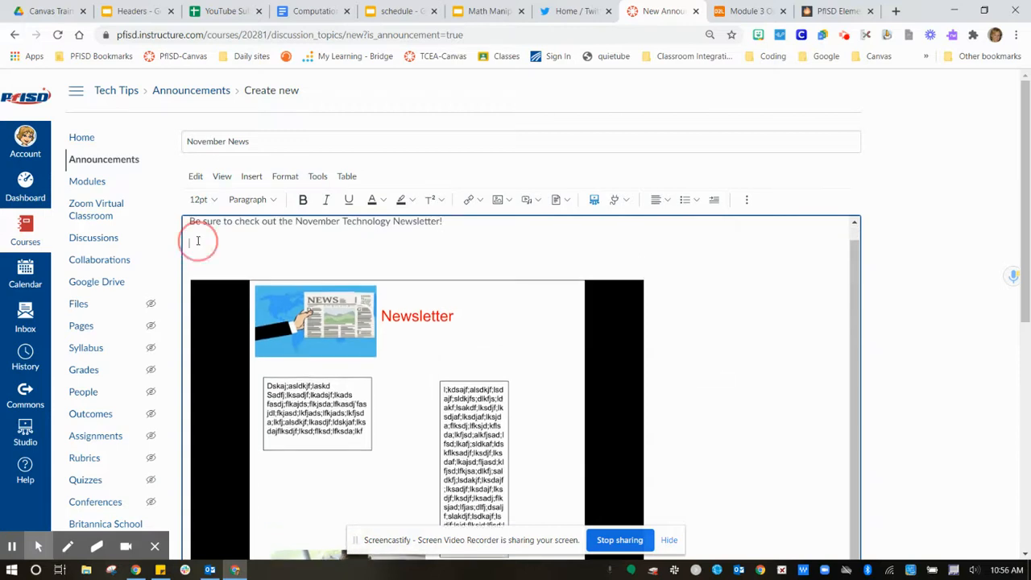
# Copy the web address of the PfISD Elementary Tech Tips newsletter on Smore and return to the Canvas announcement.
pyautogui.click(833, 17)
pyautogui.moveTo(196, 34); pyautogui.dragTo(117, 36)
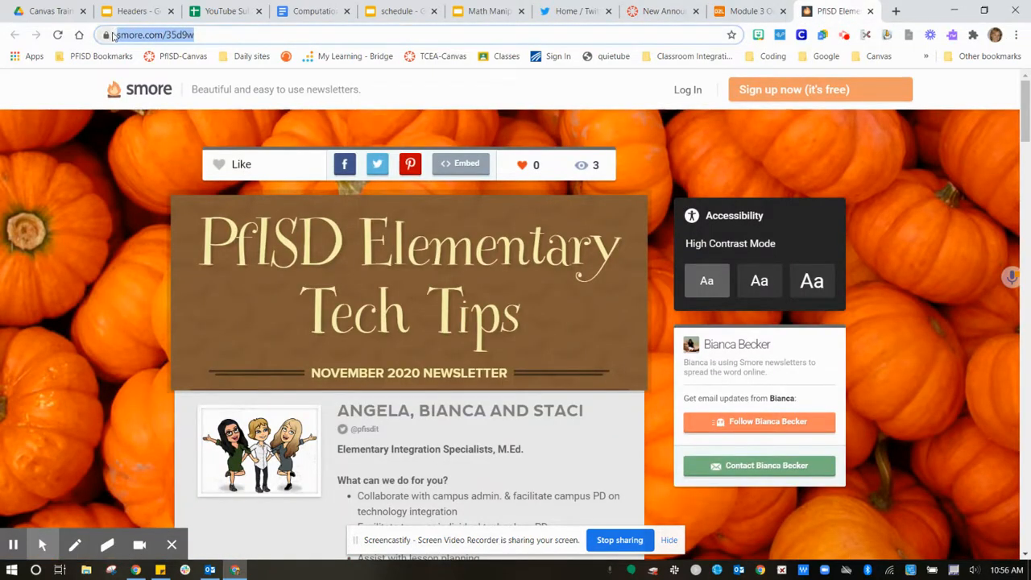
pyautogui.rightClick(151, 40)
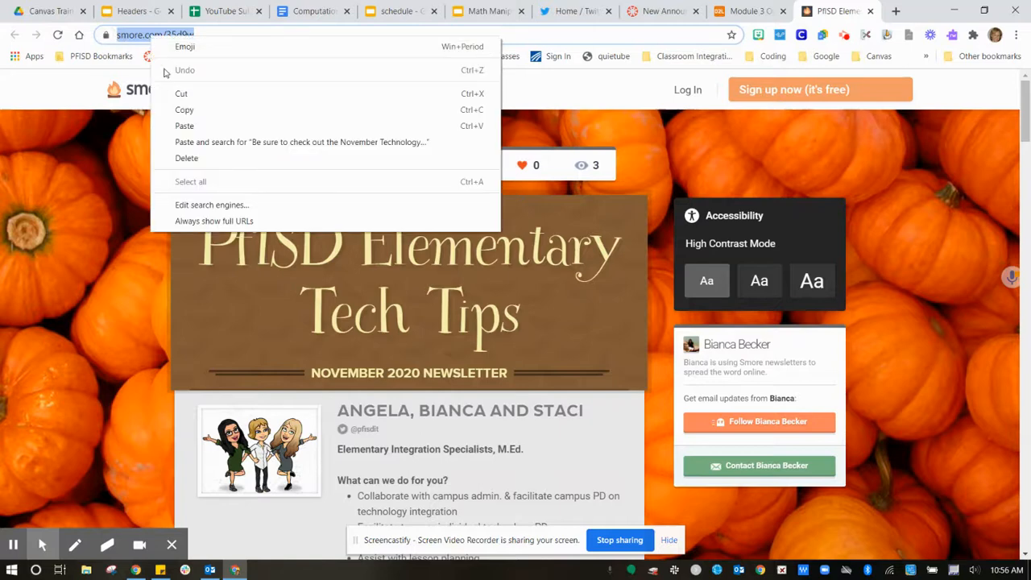
pyautogui.click(185, 113)
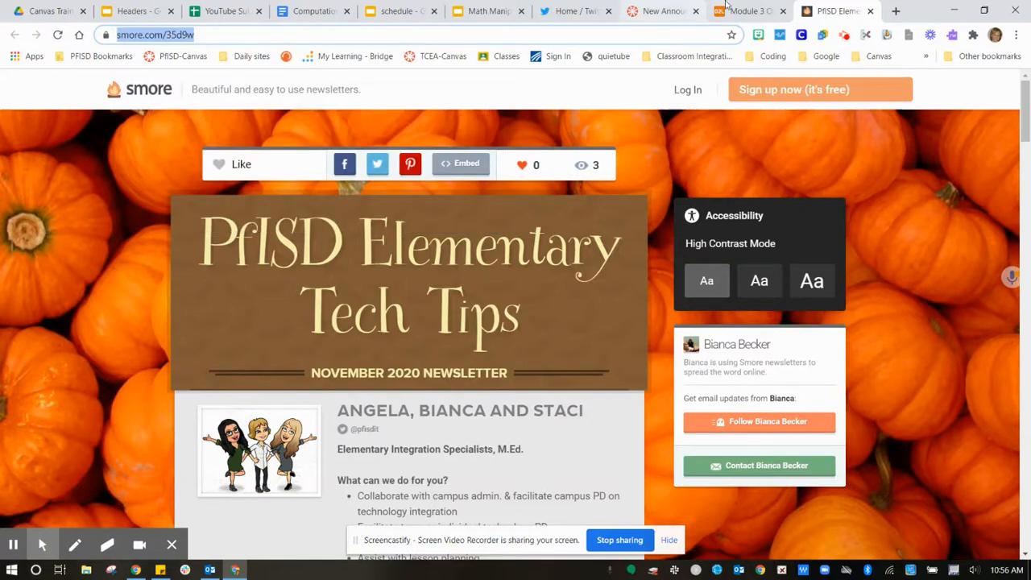
pyautogui.click(657, 11)
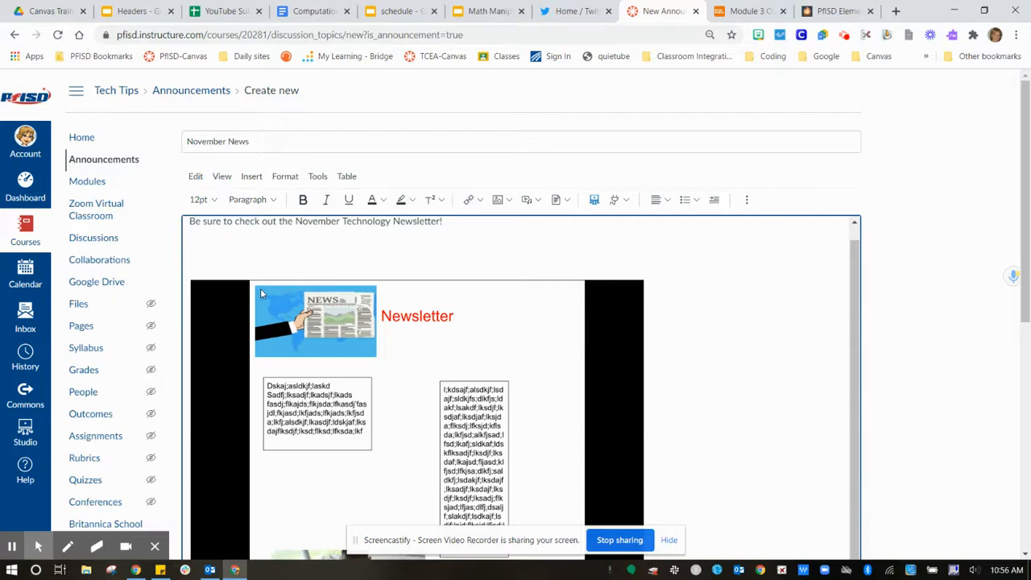
pyautogui.write('Newsletter link')
pyautogui.moveTo(258, 243); pyautogui.dragTo(187, 243)
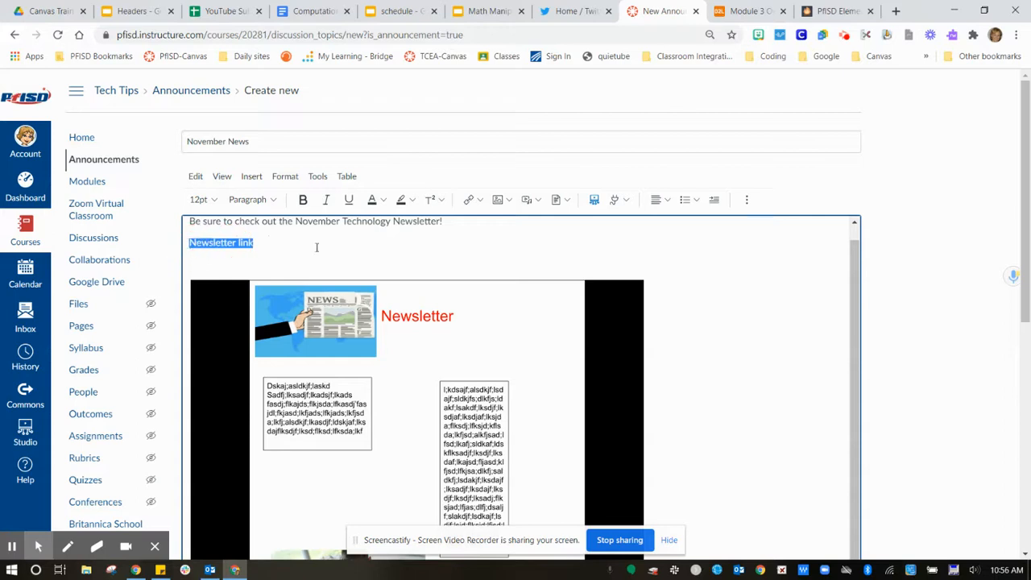
pyautogui.click(478, 202)
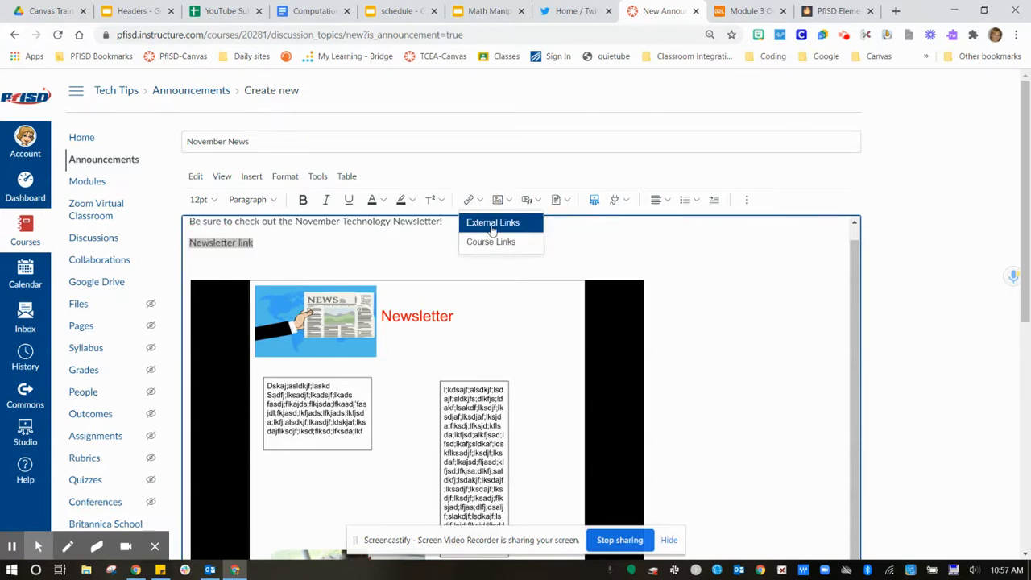
pyautogui.click(492, 226)
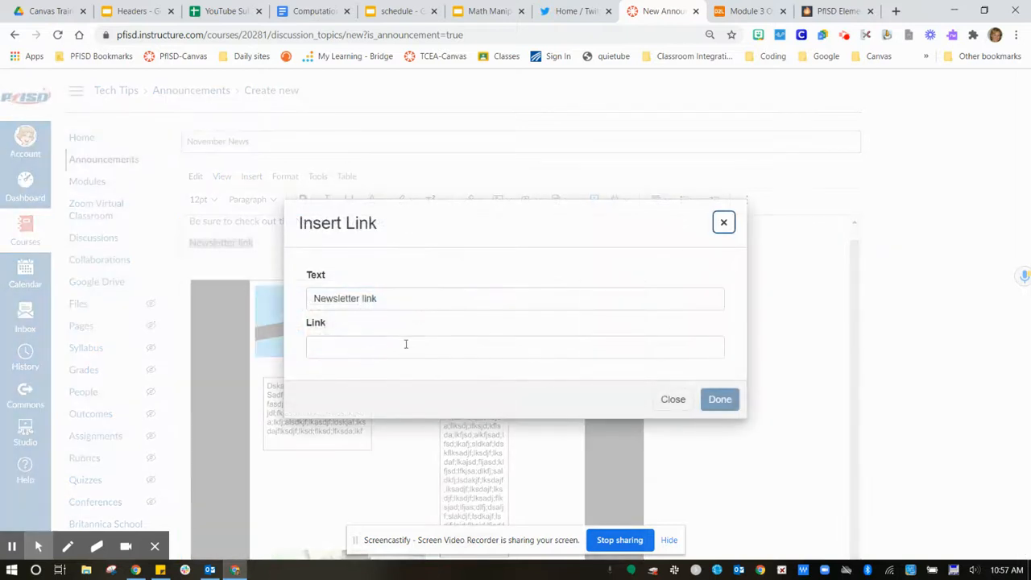
pyautogui.click(406, 344)
pyautogui.rightClick(406, 344)
pyautogui.moveTo(457, 243)
pyautogui.click(453, 174)
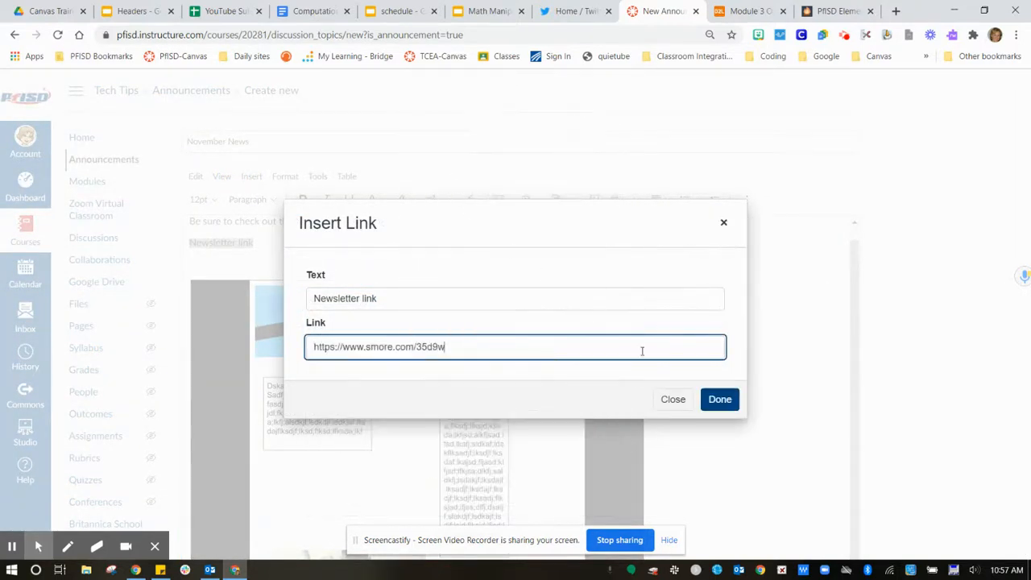
pyautogui.click(714, 401)
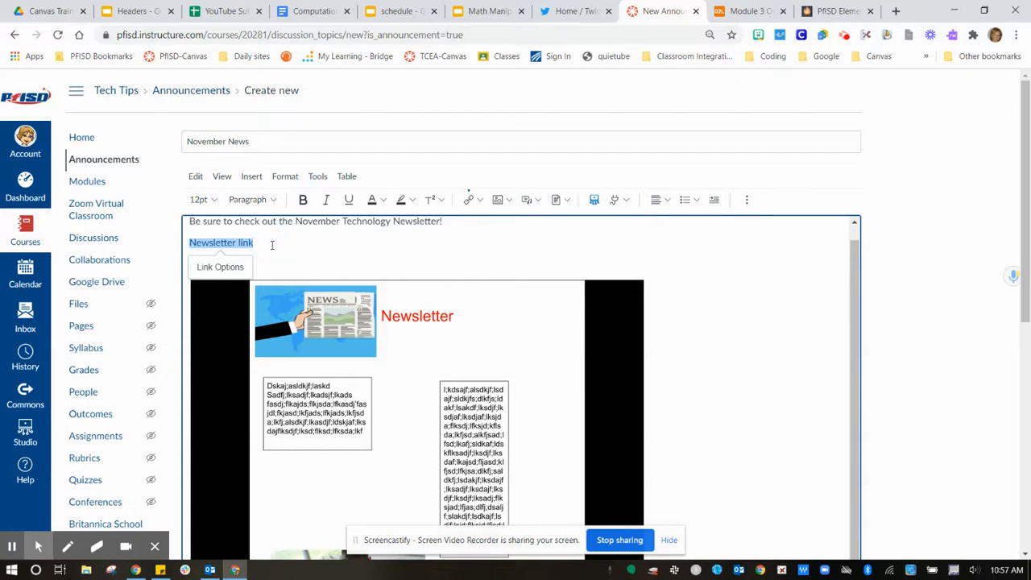
pyautogui.click(272, 245)
pyautogui.press('Return')
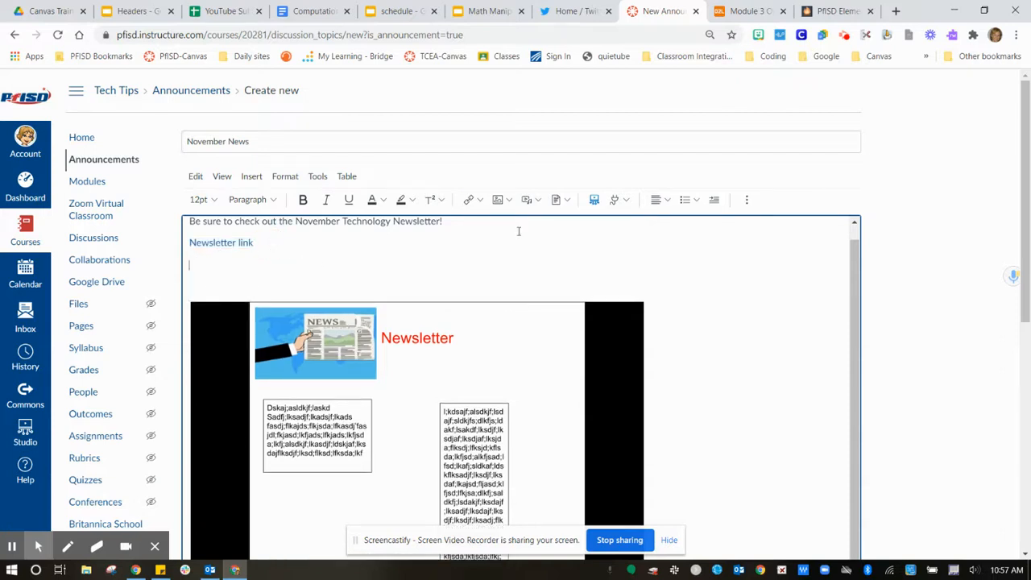
# Copy the embed code of the November 2020 newsletter on Smore and return to the Canvas announcement.
pyautogui.click(838, 13)
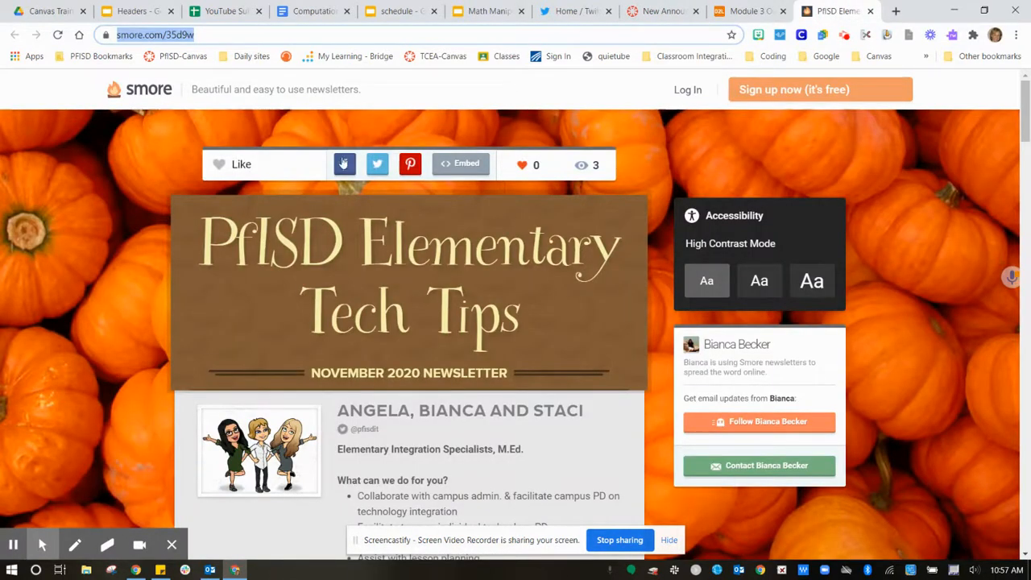
pyautogui.click(462, 167)
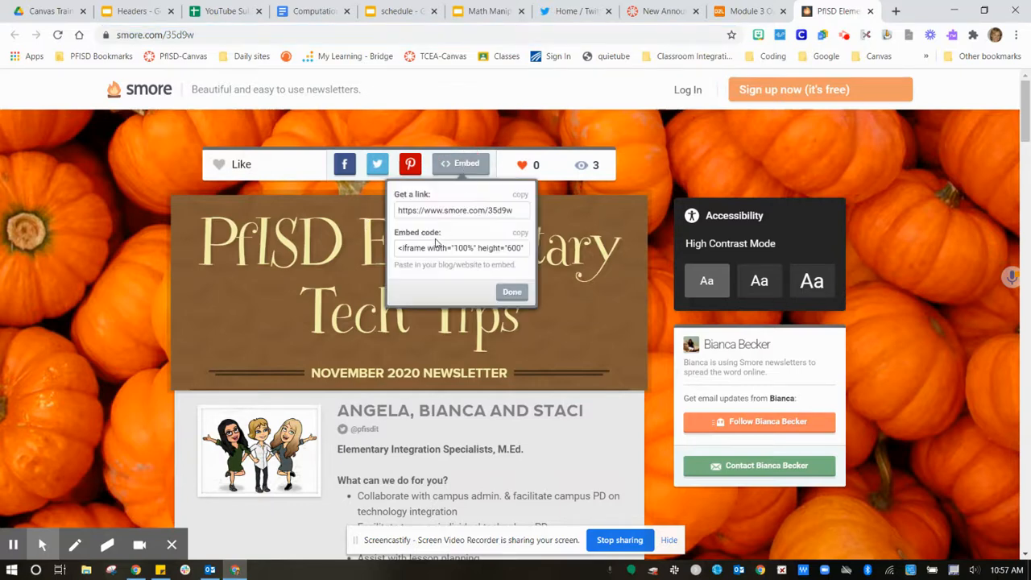
pyautogui.click(520, 232)
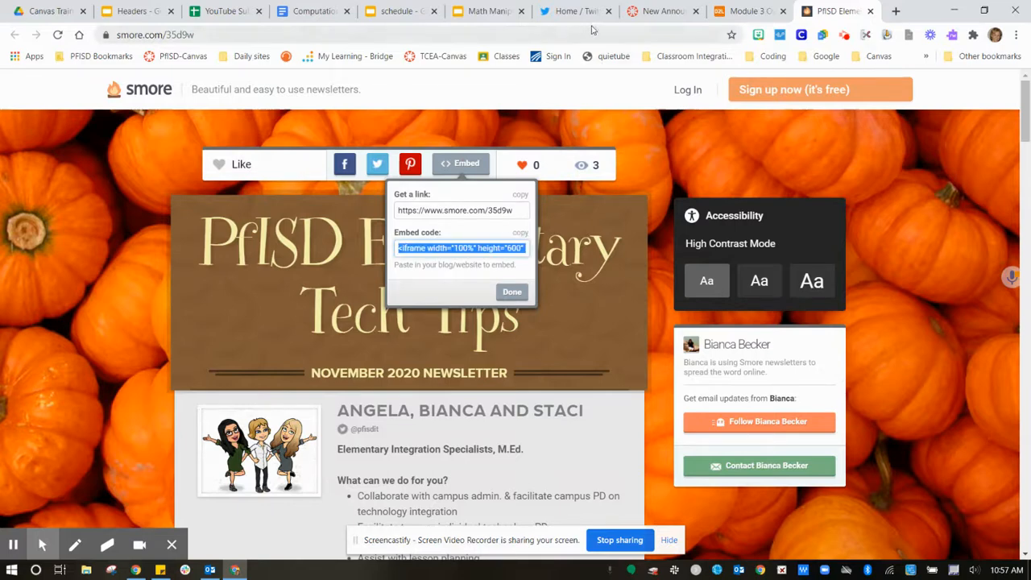
pyautogui.click(651, 14)
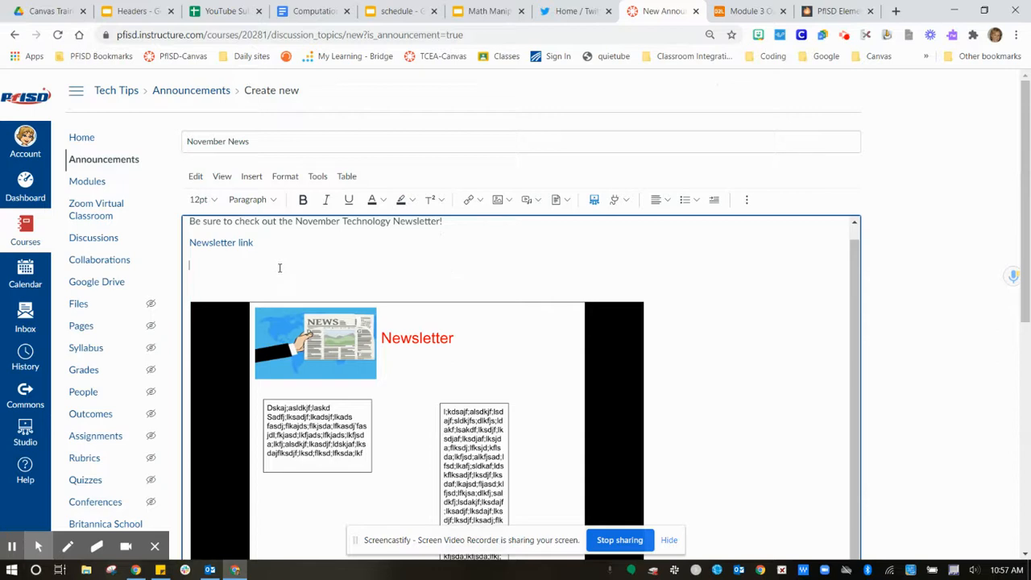
# Embed the Smore newsletter below the newsletter link using the copied iframe code.
pyautogui.click(253, 178)
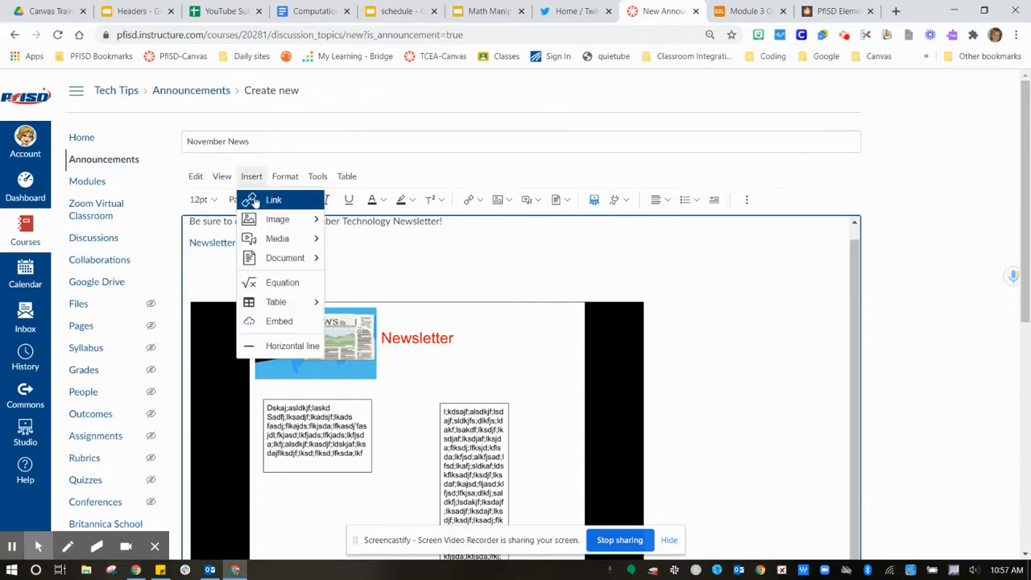
pyautogui.click(276, 321)
pyautogui.click(326, 320)
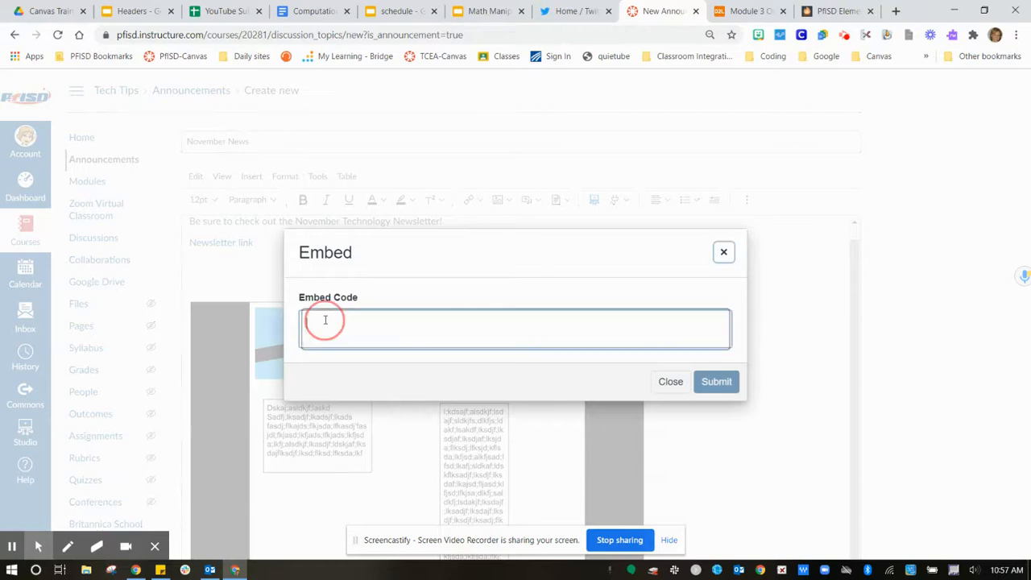
pyautogui.rightClick(323, 320)
pyautogui.click(359, 150)
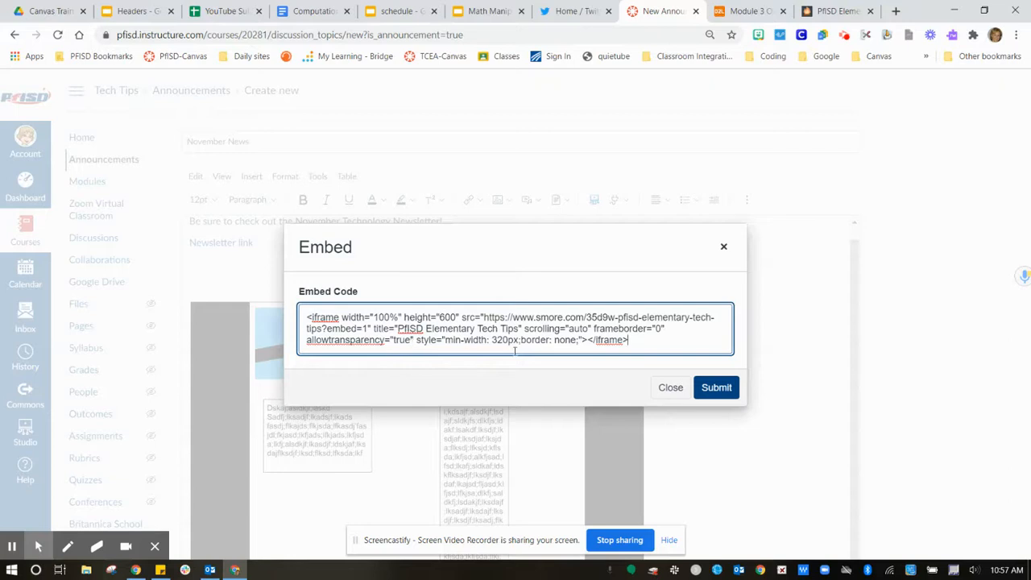
pyautogui.click(715, 388)
# Review the embedded Smore newsletter and the slides newsletter beneath it in the announcement body.
pyautogui.scroll(-2, 516, 388)
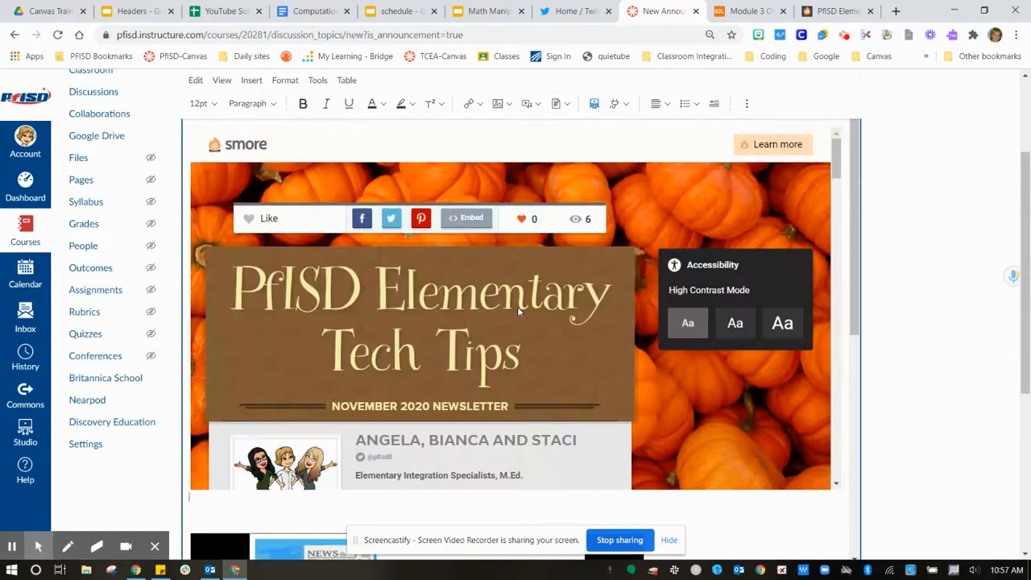
pyautogui.scroll(-5, 519, 311)
pyautogui.scroll(5, 519, 311)
pyautogui.click(526, 300)
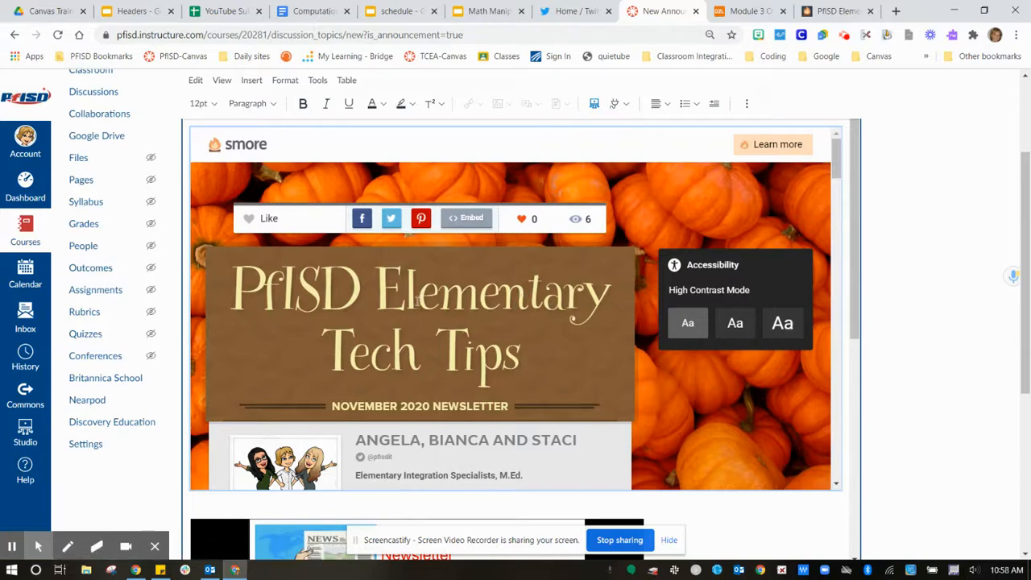
pyautogui.moveTo(837, 156)
pyautogui.mouseDown()
pyautogui.moveTo(837, 274)
pyautogui.moveTo(824, 150)
pyautogui.moveTo(835, 385)
pyautogui.moveTo(836, 155)
pyautogui.mouseUp()
pyautogui.moveTo(855, 262); pyautogui.dragTo(856, 373)
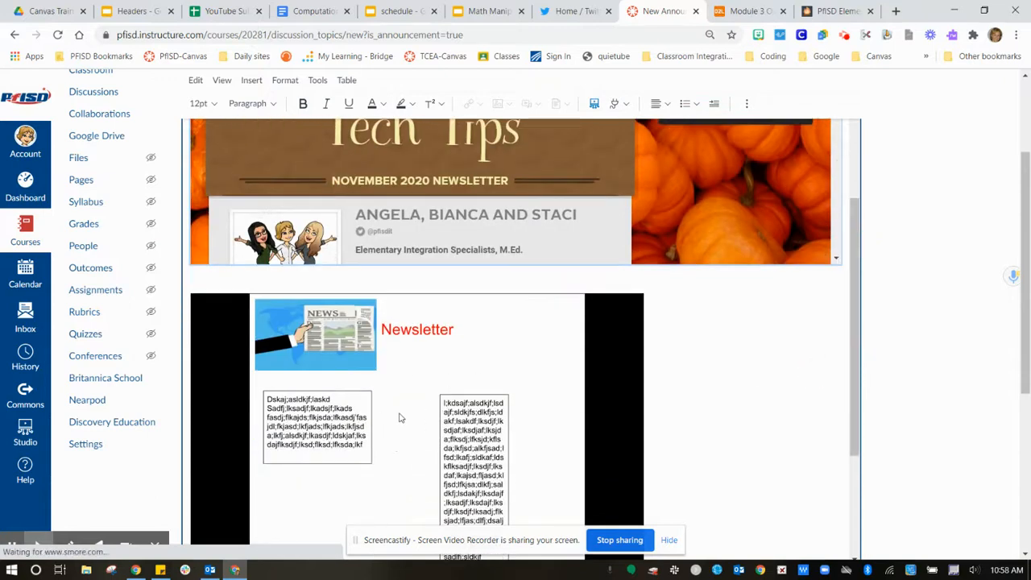